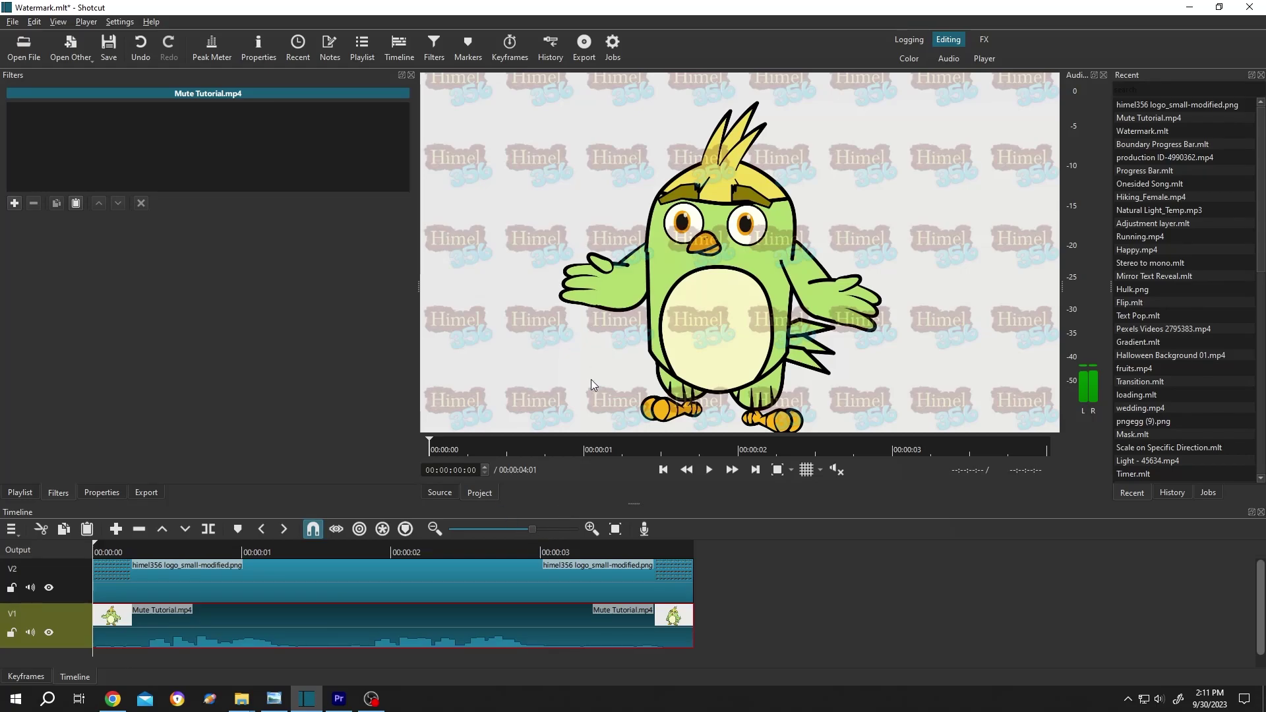
Step: Preview the watermarked cartoon, then add an empty video track V2 above the Mute Tutorial clip
{"action": "left_click", "coordinate": [708, 470]}
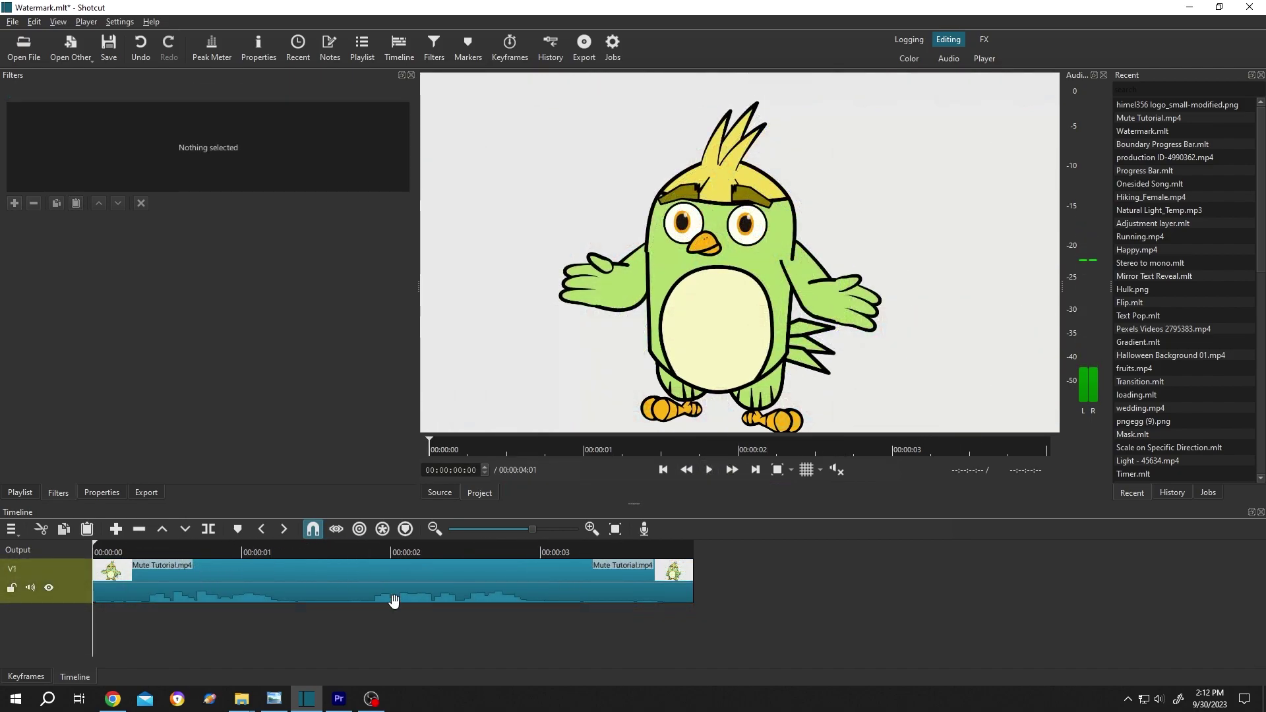
{"action": "right_click", "coordinate": [66, 633]}
{"action": "mouse_move", "coordinate": [114, 546]}
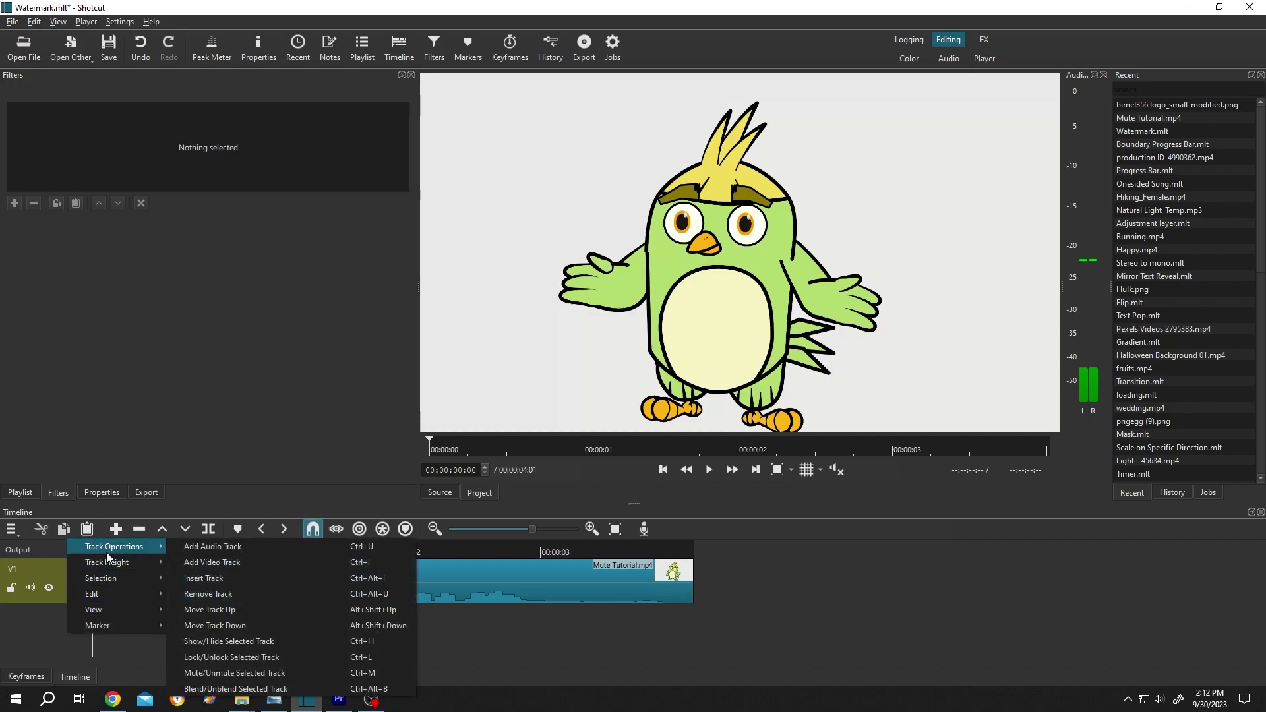
{"action": "left_click", "coordinate": [199, 582]}
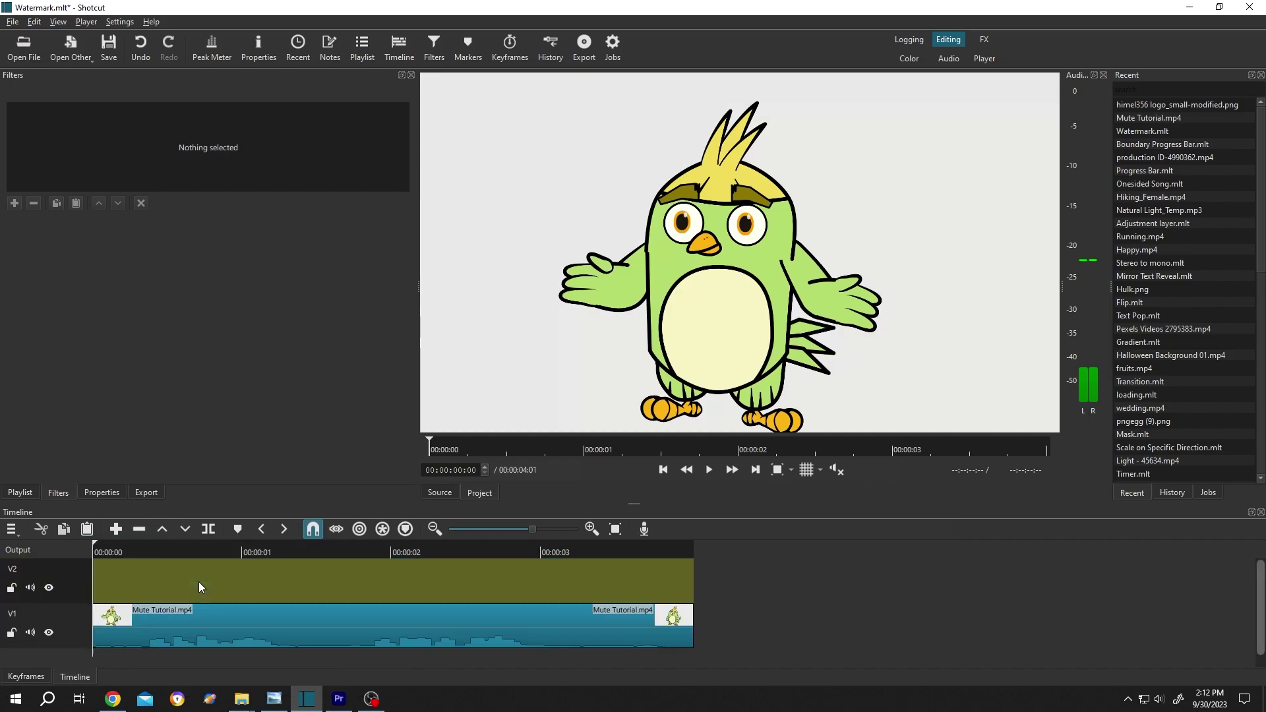
Step: Search Google in Chrome for 'image repeater effect online'
{"action": "left_click", "coordinate": [114, 702]}
{"action": "left_click", "coordinate": [495, 323]}
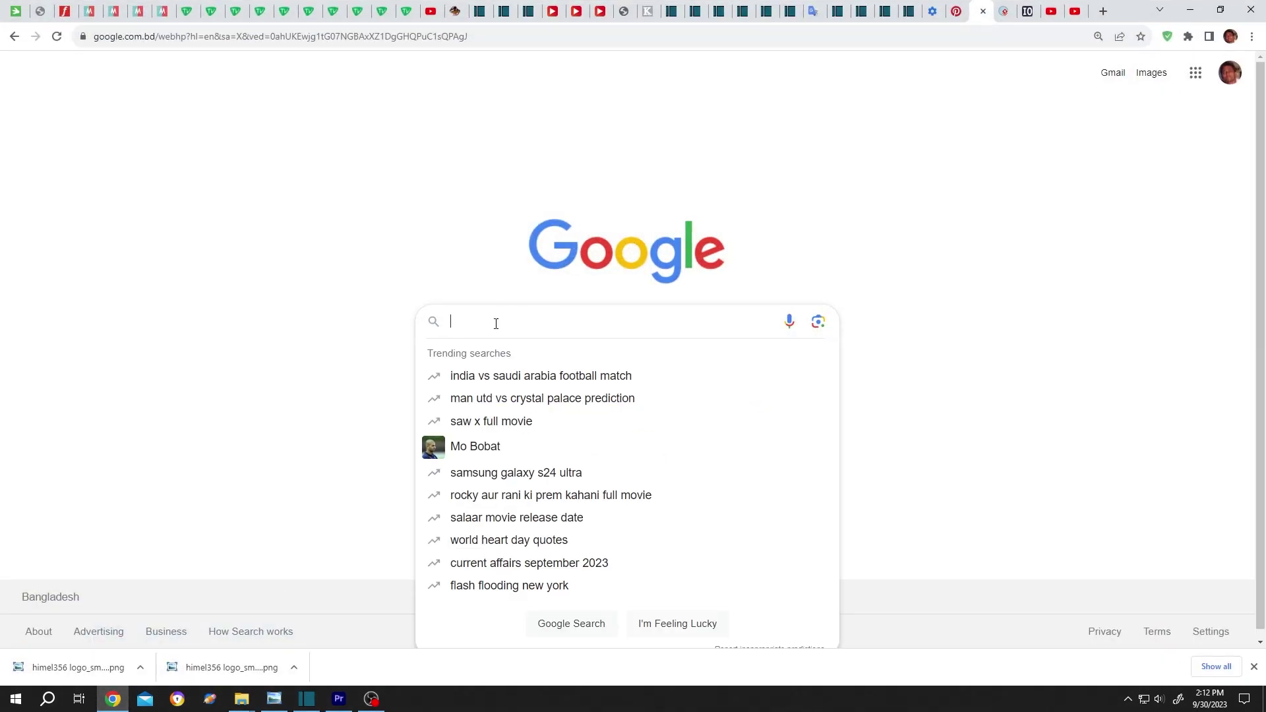
{"action": "type", "text": "image re"}
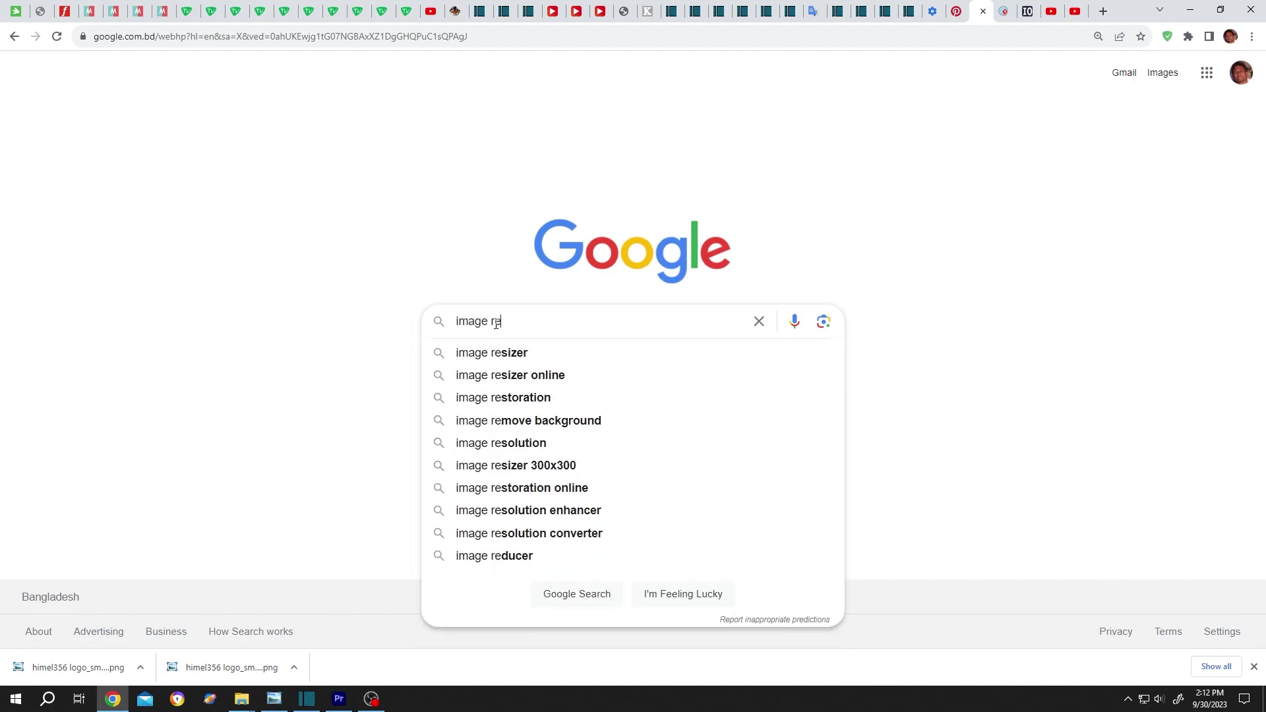
{"action": "type", "text": "peater eff"}
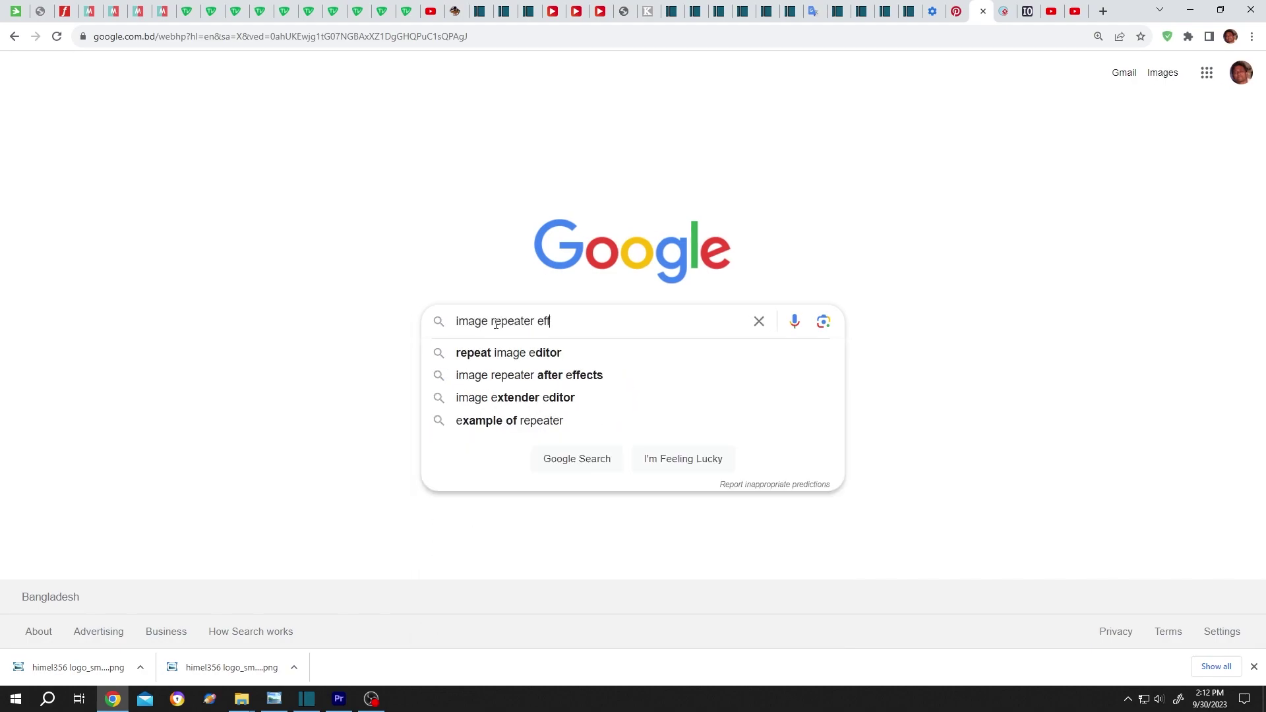
{"action": "type", "text": "ect online"}
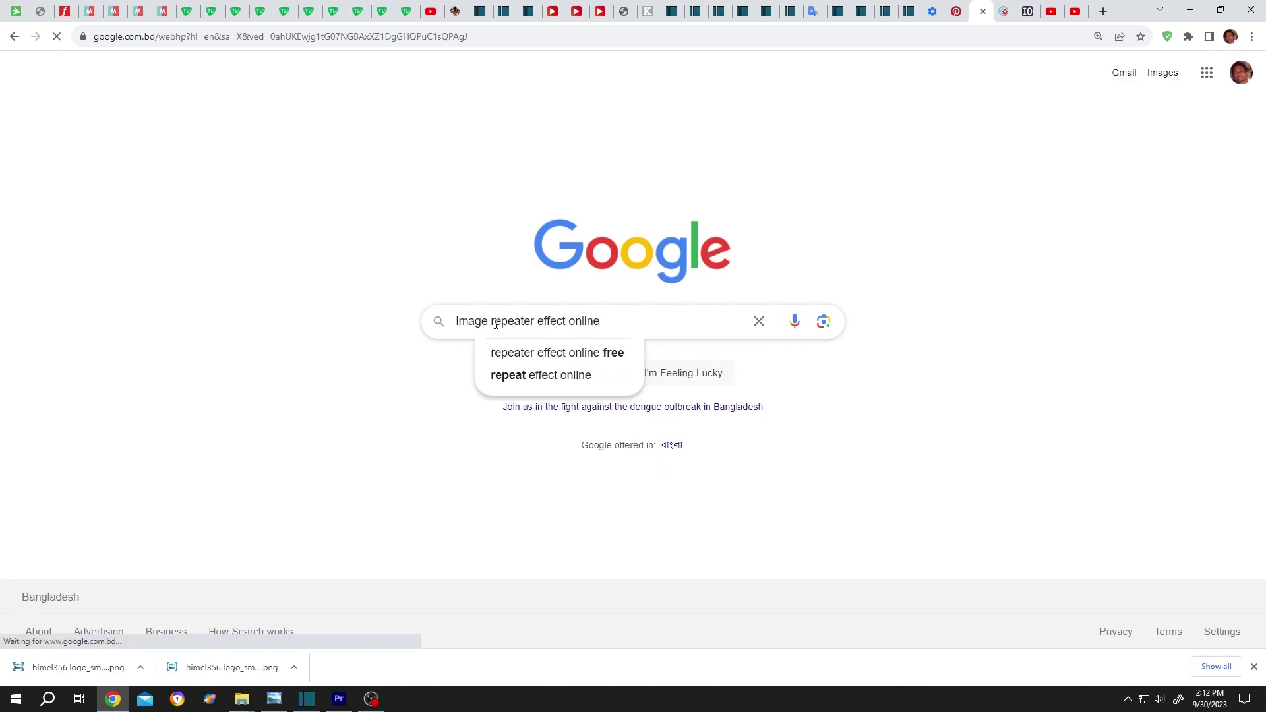
{"action": "key", "text": "Return"}
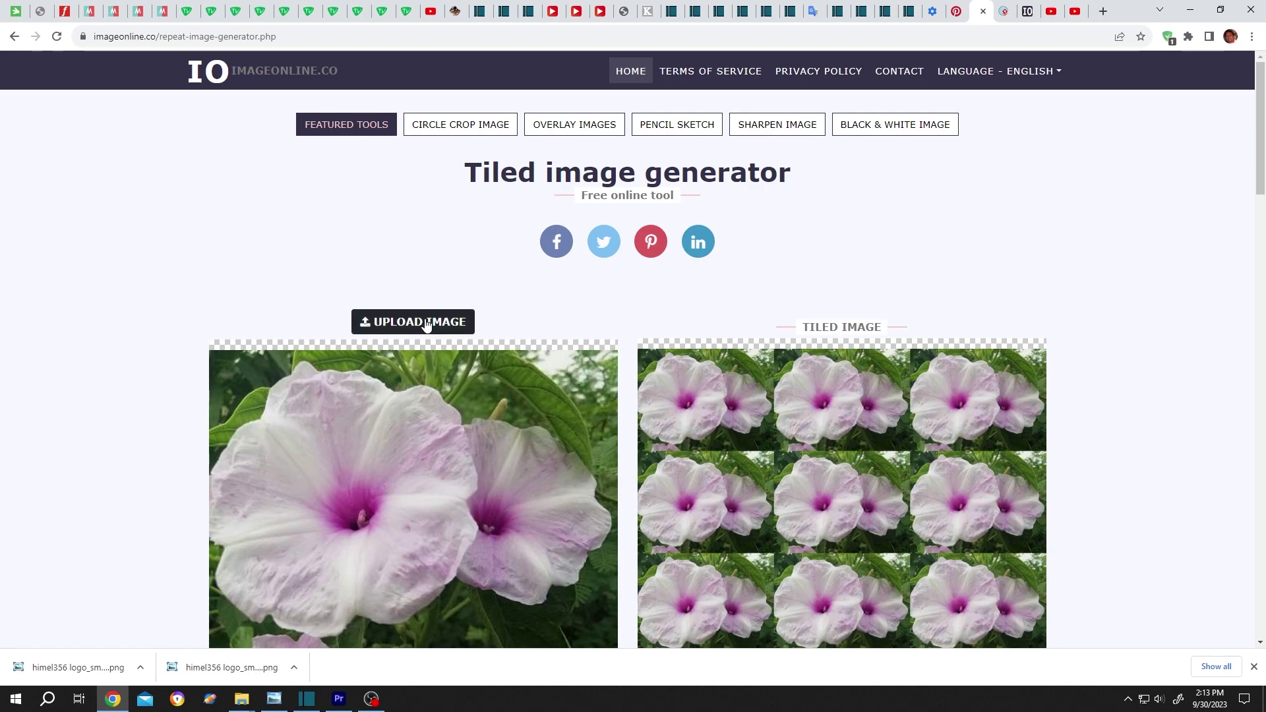
Step: Upload himel356 logo.png as the source image in the tiled image generator
{"action": "left_click", "coordinate": [427, 324]}
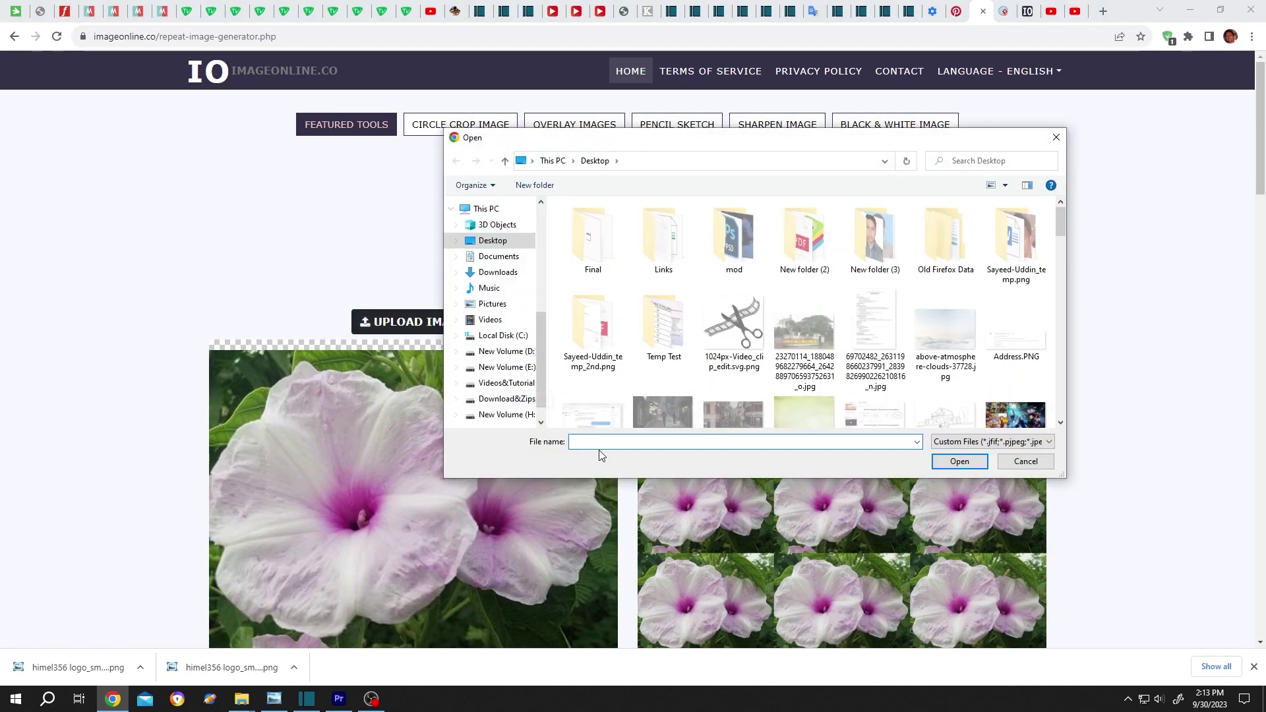
{"action": "type", "text": "hime"}
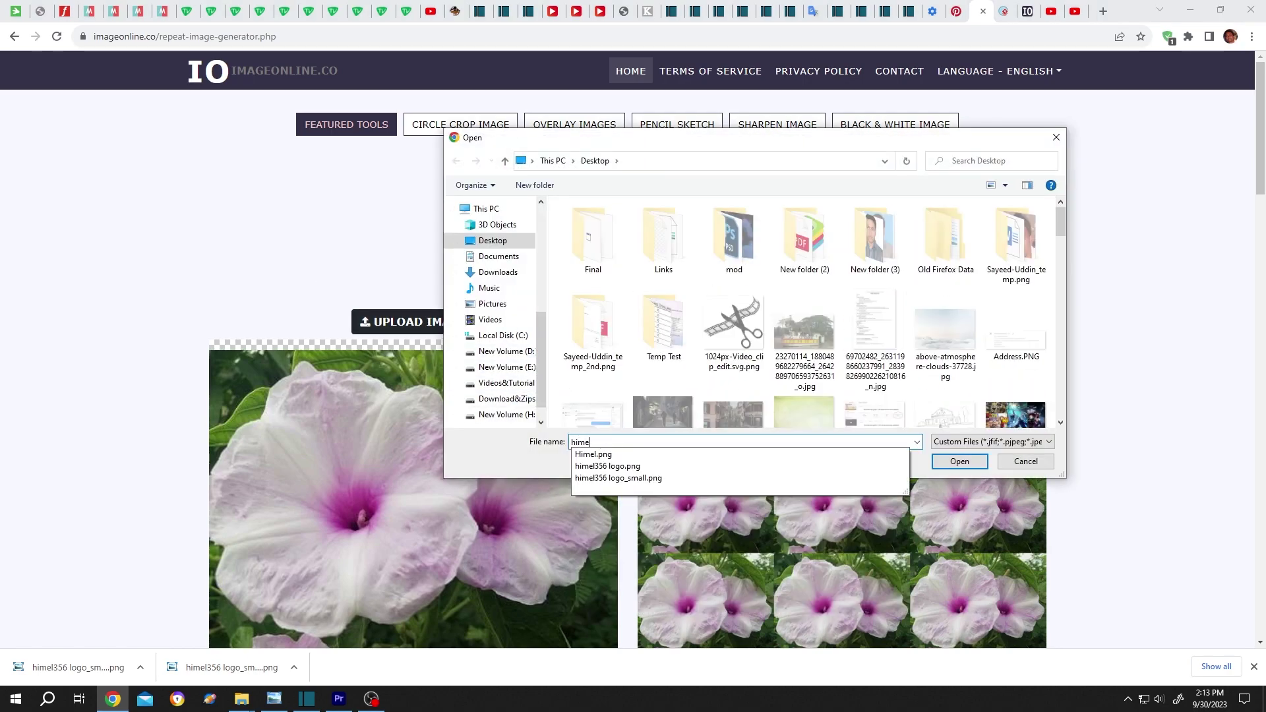
{"action": "left_click", "coordinate": [613, 465]}
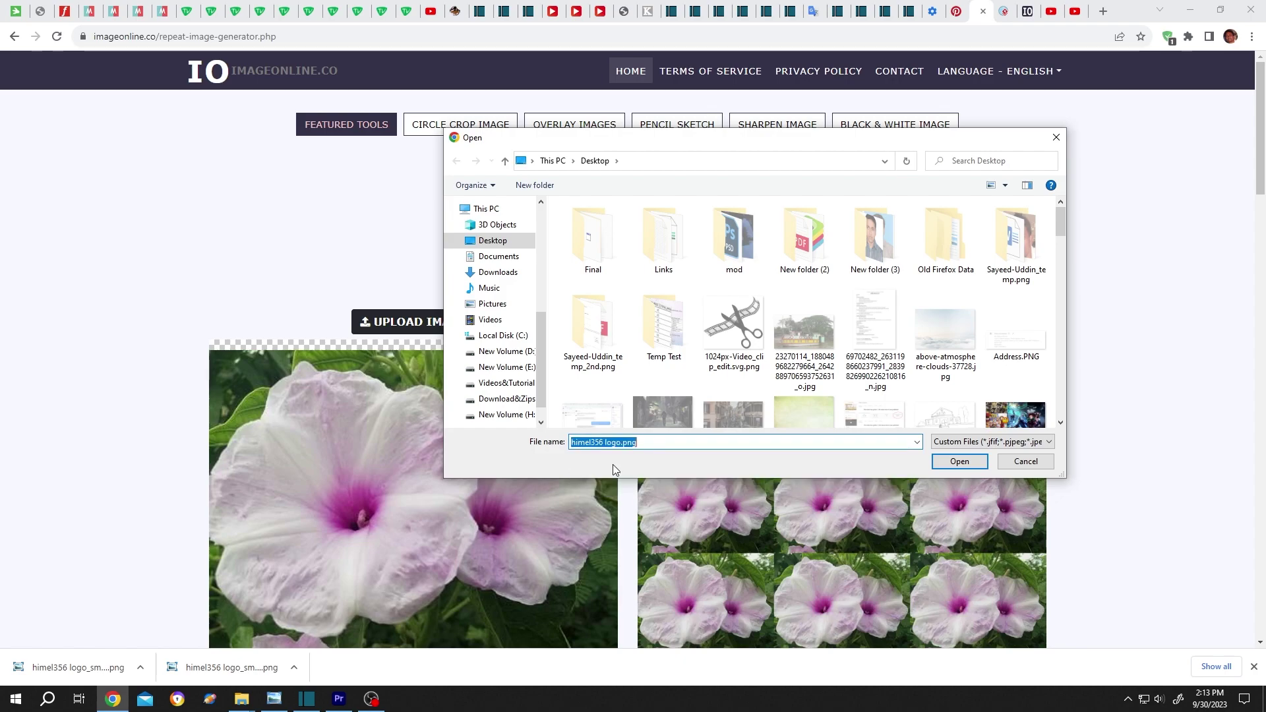
{"action": "left_click", "coordinate": [959, 463]}
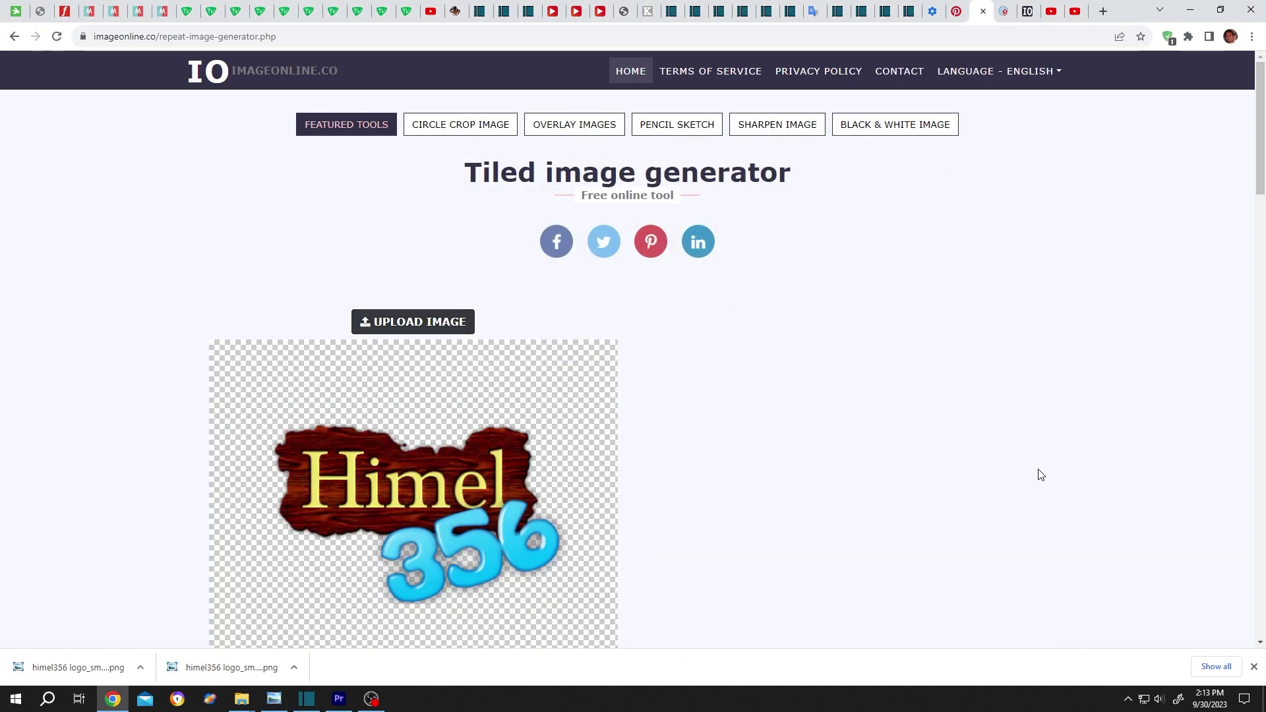
{"action": "scroll", "coordinate": [1040, 475], "scroll_direction": "down", "scroll_amount": 2}
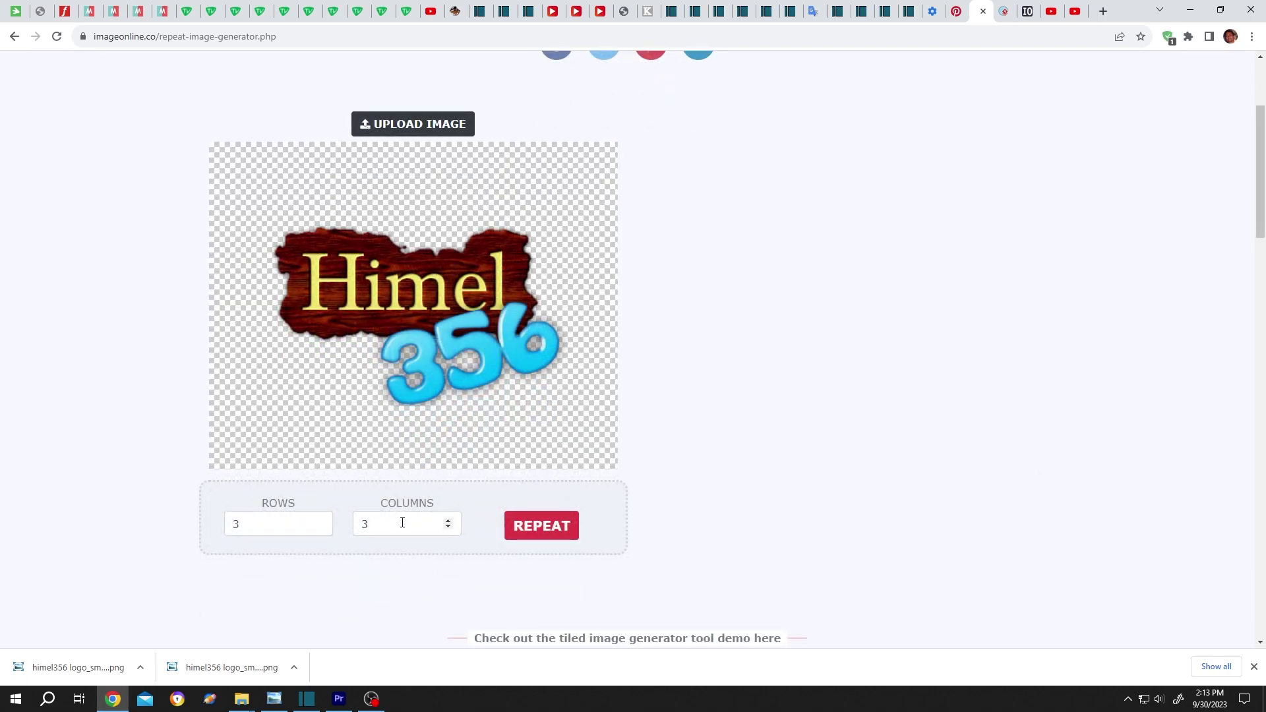
Step: Enter new rows and columns counts and generate the repeated Himel356 logo grid
{"action": "left_click_drag", "start_coordinate": [265, 522], "coordinate": [216, 527]}
{"action": "type", "text": "10"}
{"action": "left_click_drag", "start_coordinate": [382, 529], "coordinate": [316, 530]}
{"action": "type", "text": "6"}
{"action": "left_click", "coordinate": [541, 525]}
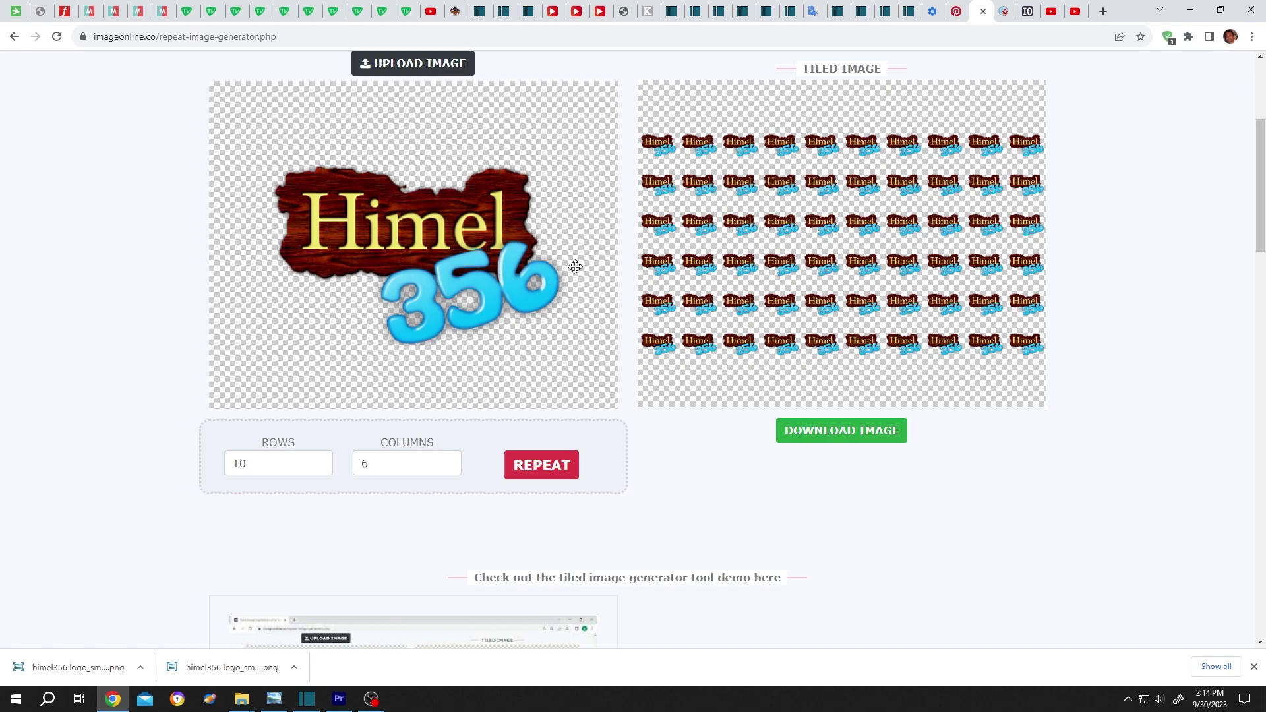
Step: Download the tiled logo PNG, preview it, and return to Shotcut
{"action": "left_click", "coordinate": [834, 439]}
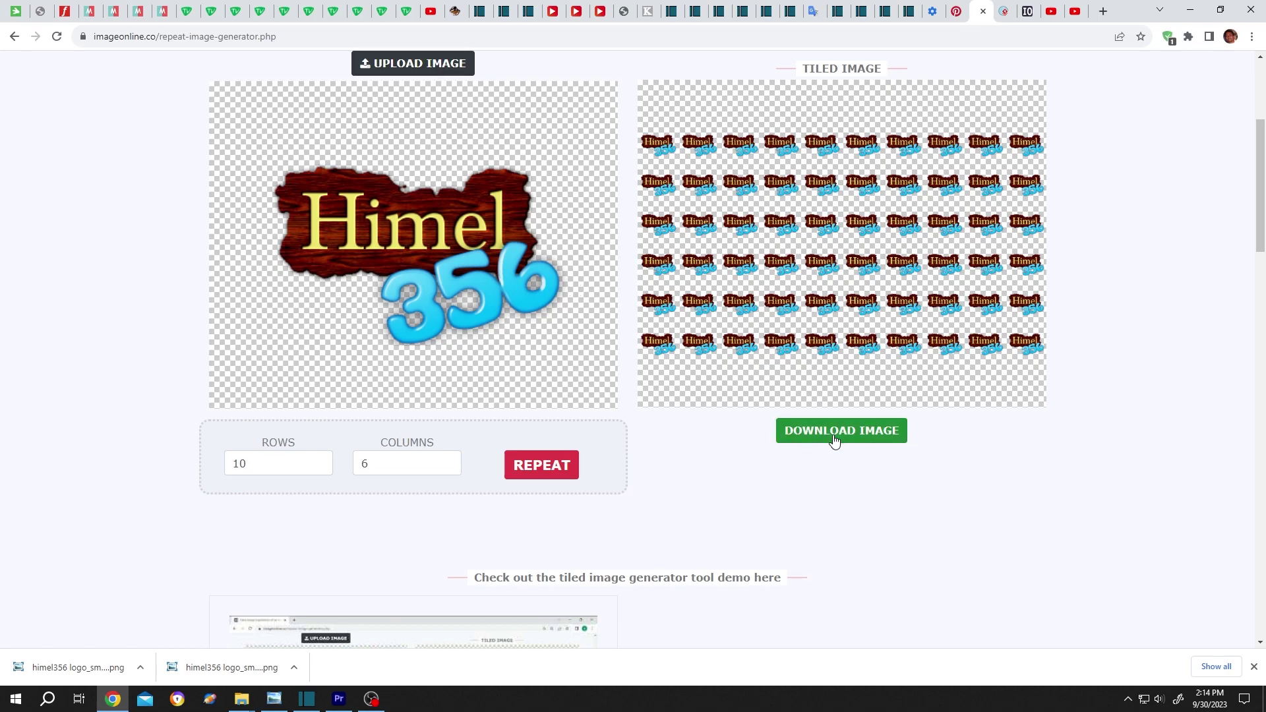
{"action": "left_click", "coordinate": [92, 670]}
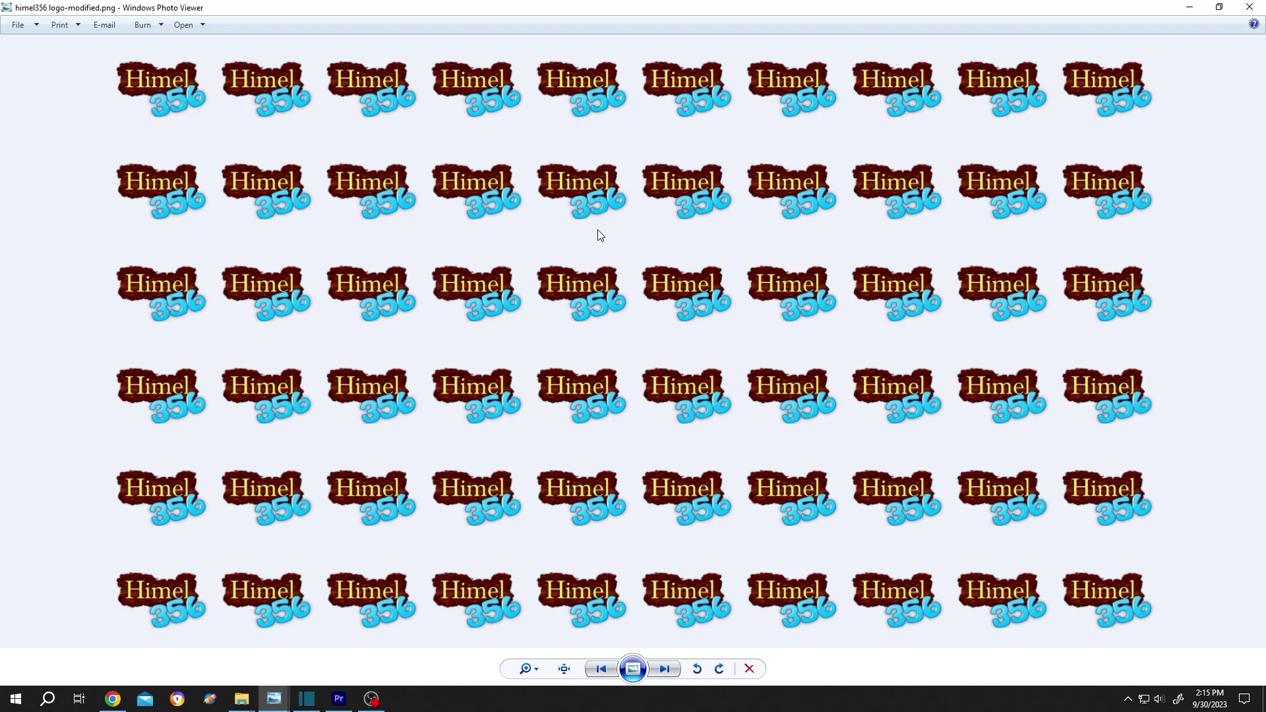
{"action": "left_click", "coordinate": [1180, 10]}
{"action": "mouse_move", "coordinate": [306, 699]}
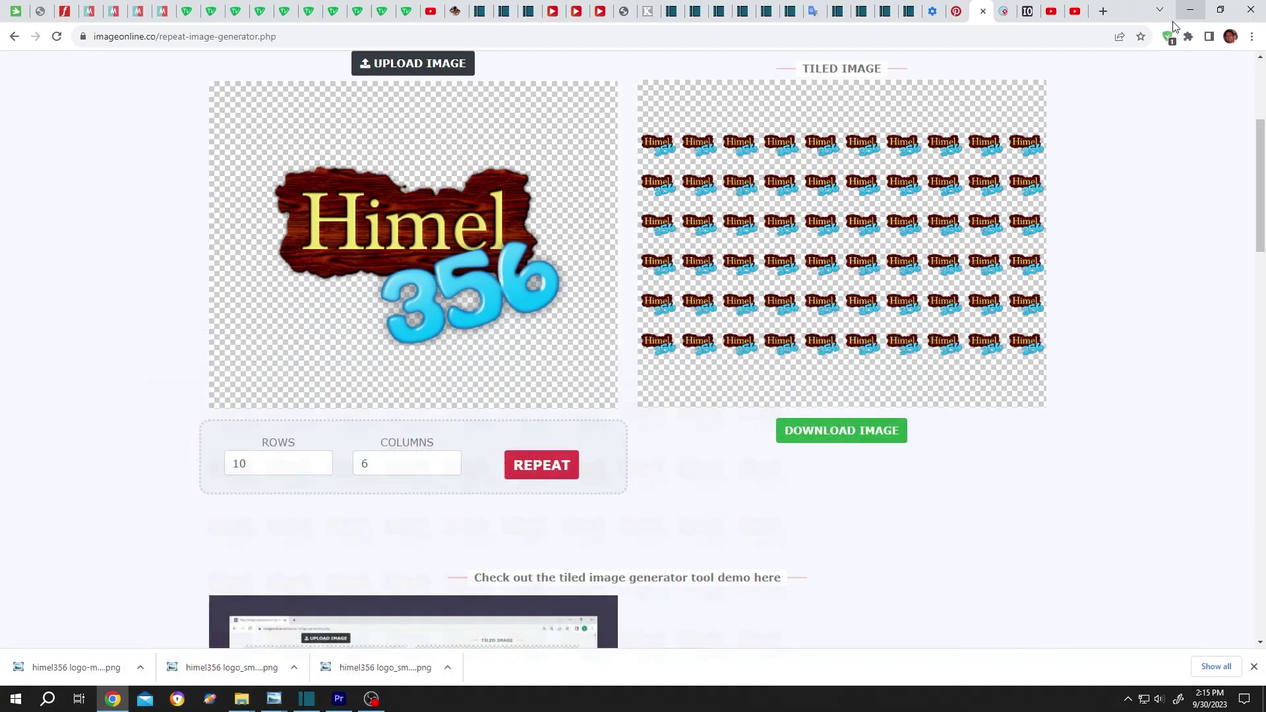
{"action": "left_click", "coordinate": [304, 700]}
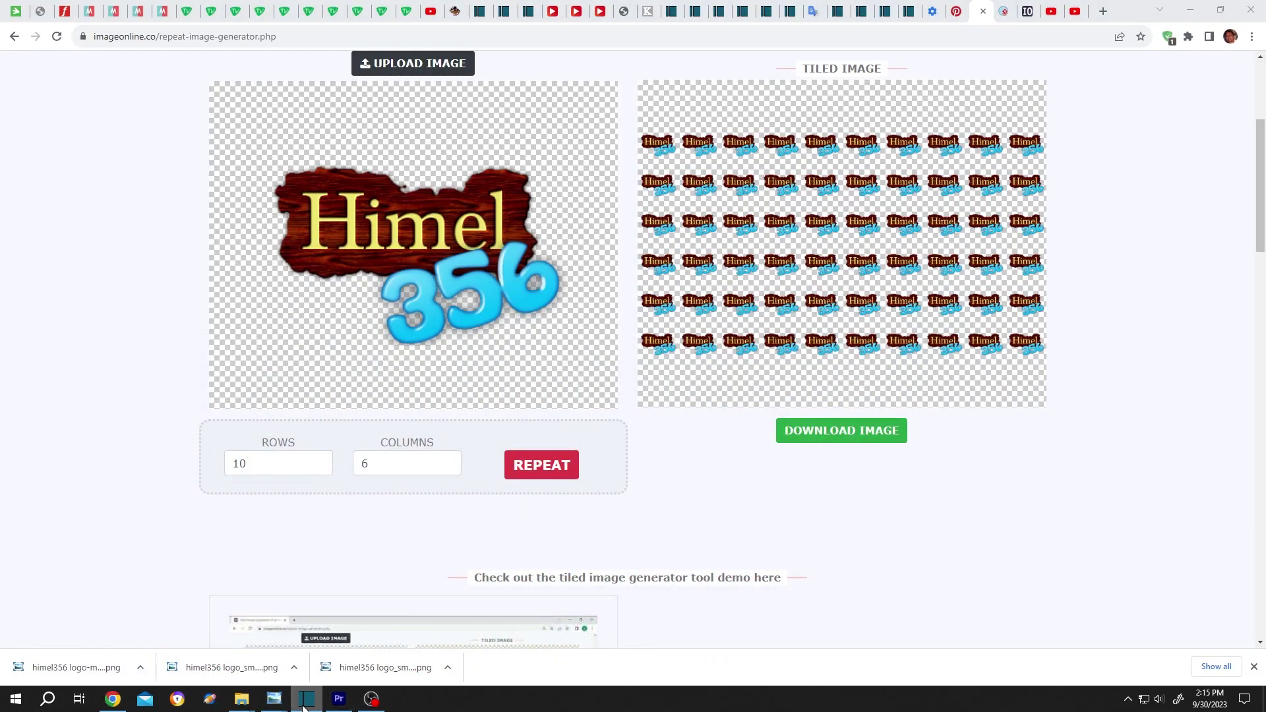
Step: Load himel356 logo_small-modified.png onto V2 and trim it to the cartoon's length
{"action": "left_click", "coordinate": [21, 63]}
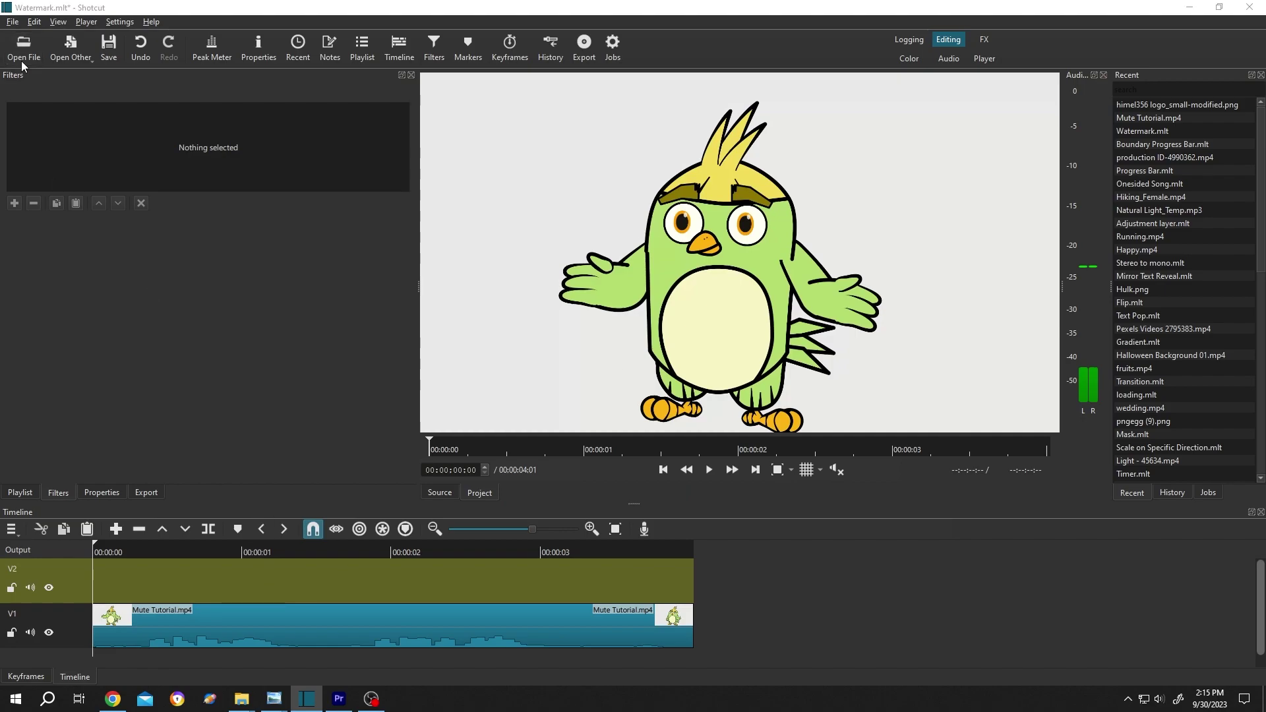
{"action": "scroll", "coordinate": [99, 228], "scroll_direction": "down", "scroll_amount": 3}
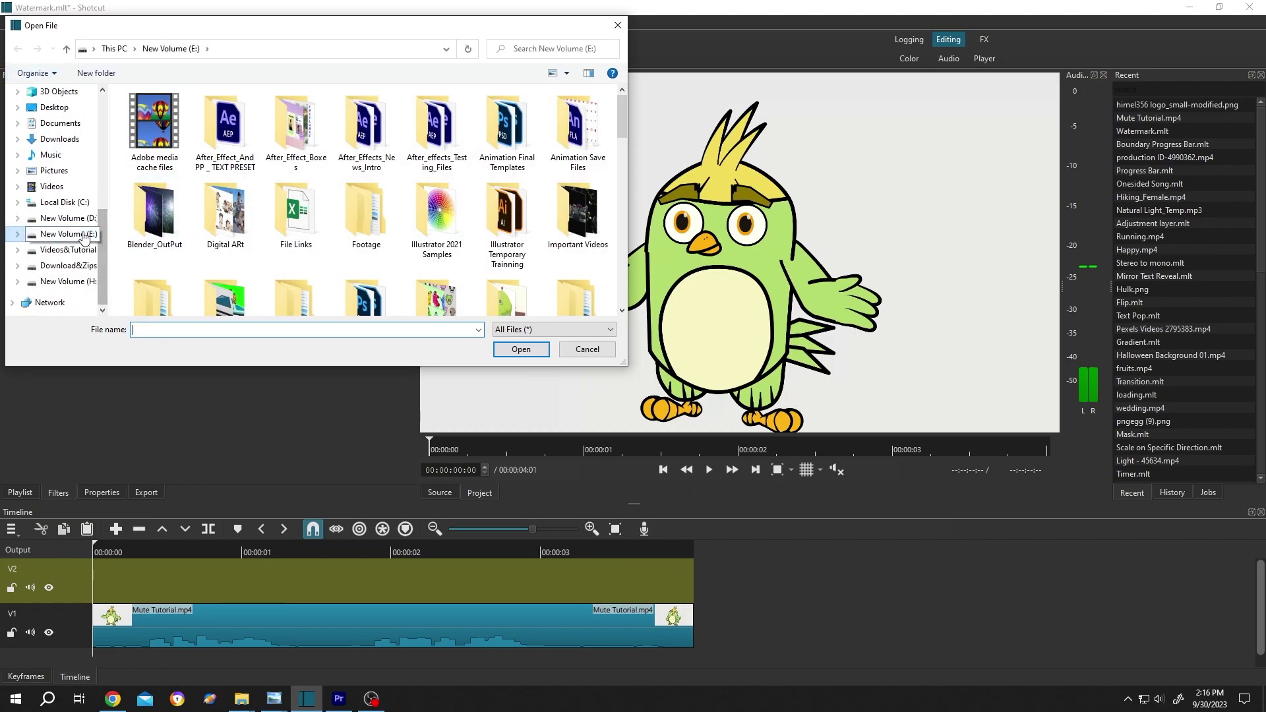
{"action": "left_click_drag", "start_coordinate": [621, 113], "coordinate": [622, 223]}
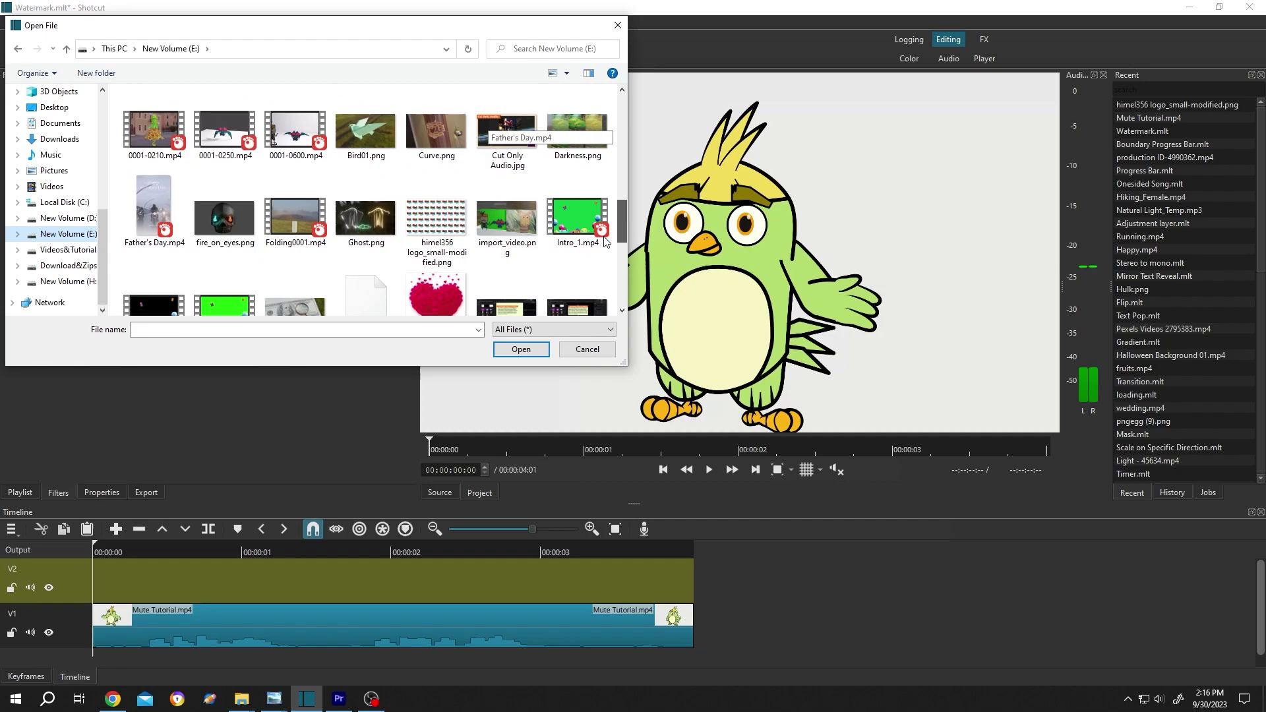
{"action": "left_click", "coordinate": [436, 198]}
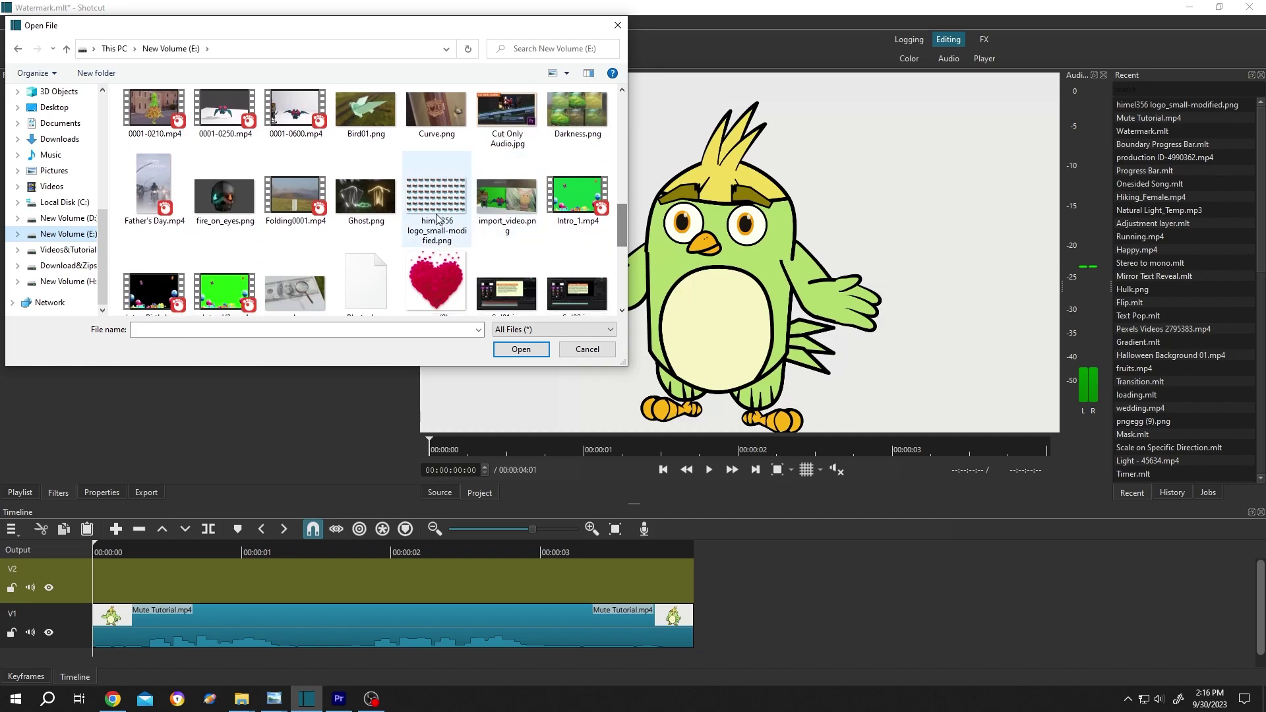
{"action": "left_click", "coordinate": [521, 350]}
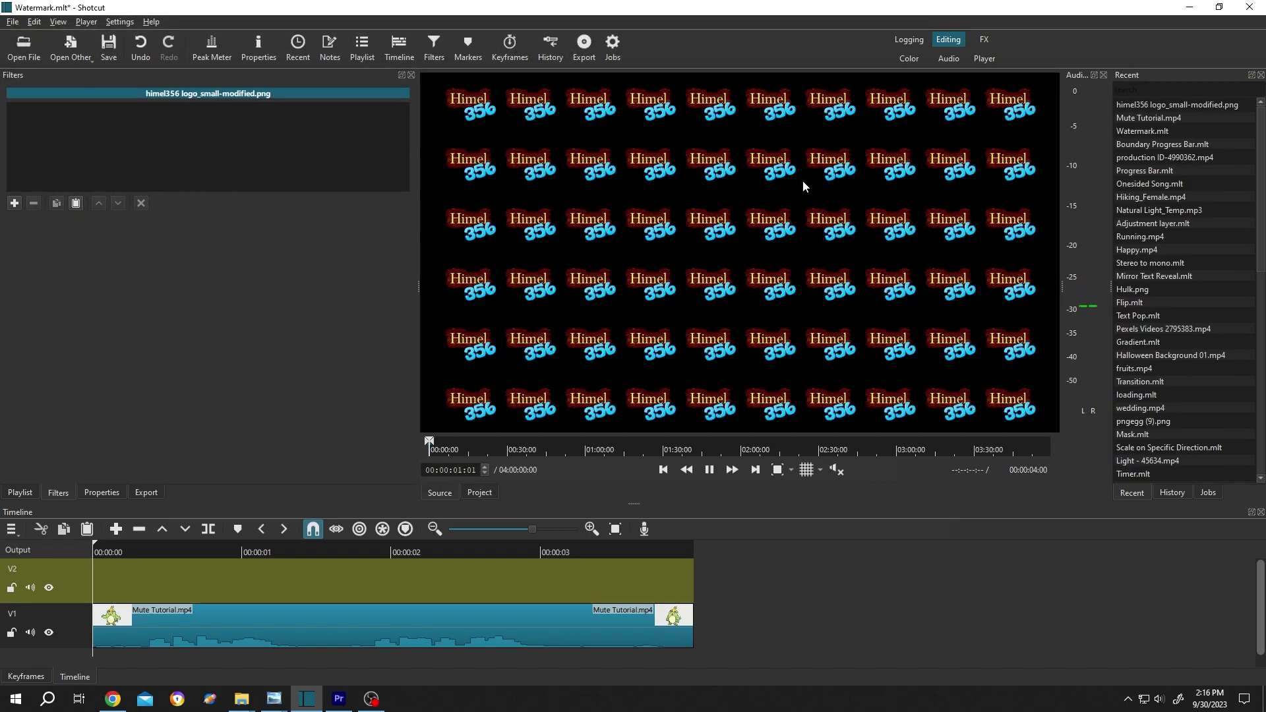
{"action": "left_click_drag", "start_coordinate": [742, 248], "coordinate": [97, 566]}
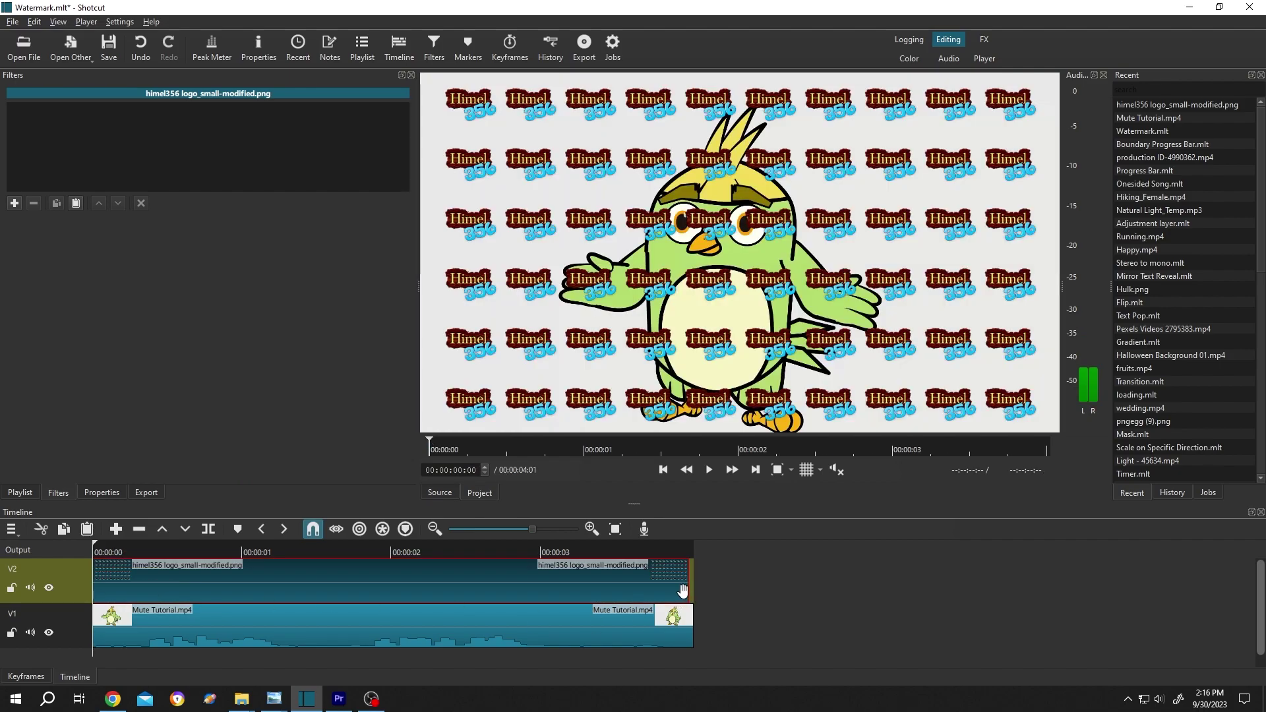
{"action": "left_click_drag", "start_coordinate": [687, 590], "coordinate": [698, 587]}
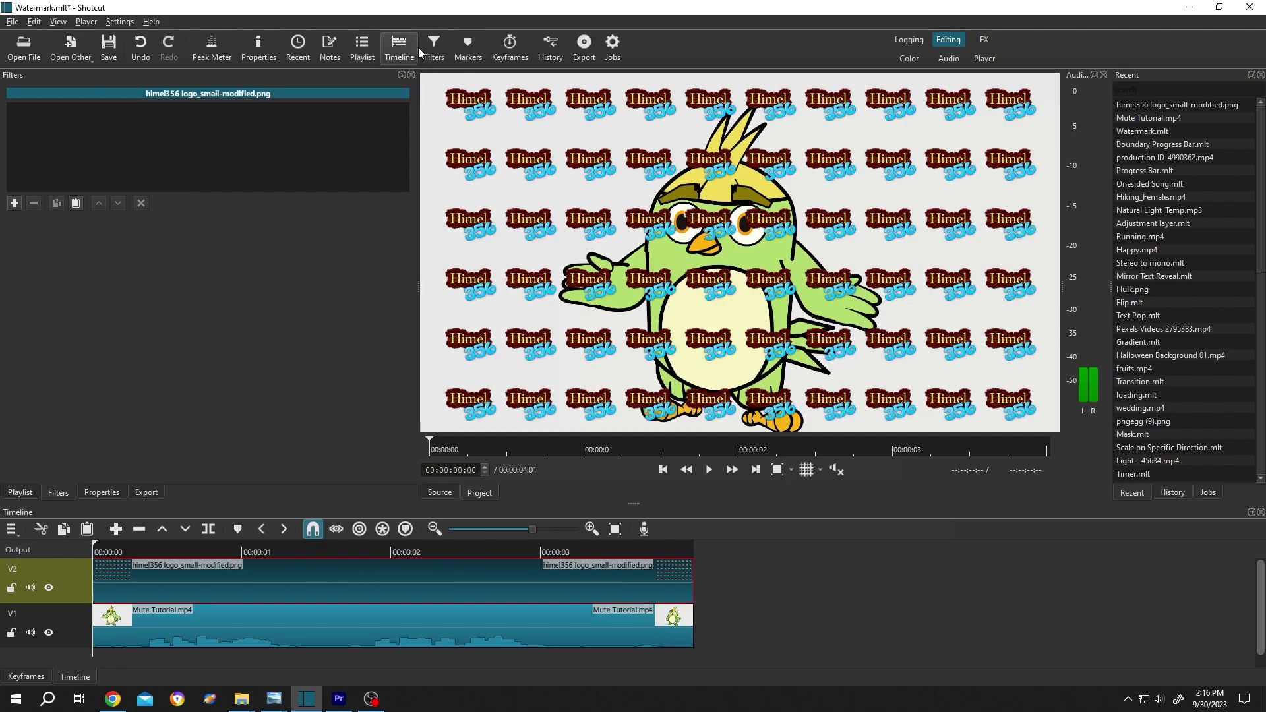
Step: Add a Size, Position & Rotate filter to the logo clip with Zoom 140%
{"action": "left_click", "coordinate": [15, 203]}
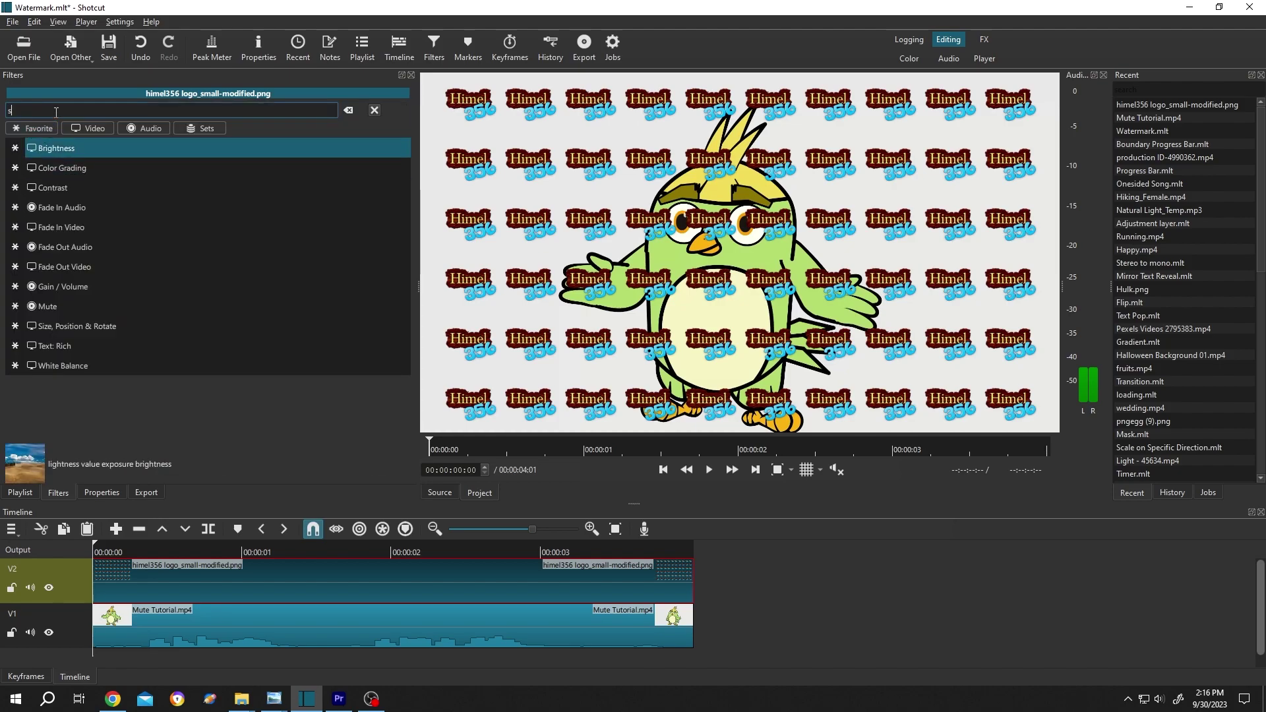
{"action": "type", "text": "size"}
{"action": "left_click", "coordinate": [114, 167]}
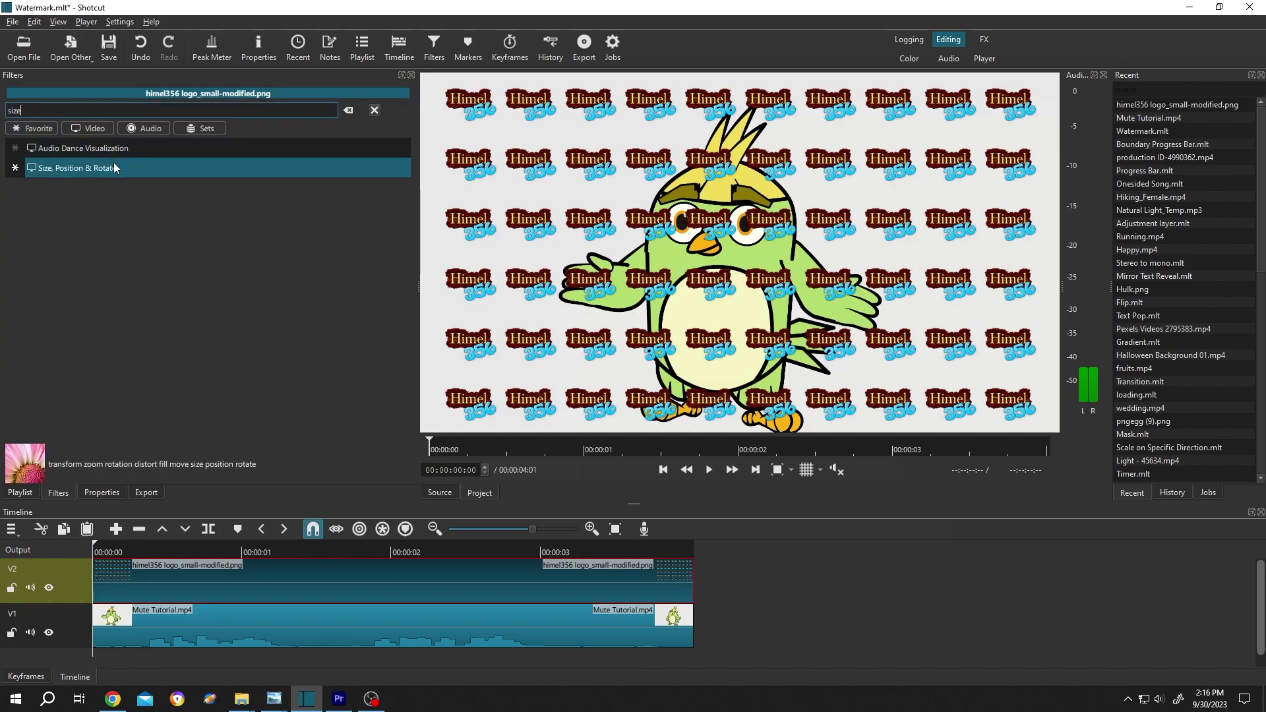
{"action": "left_click", "coordinate": [114, 167]}
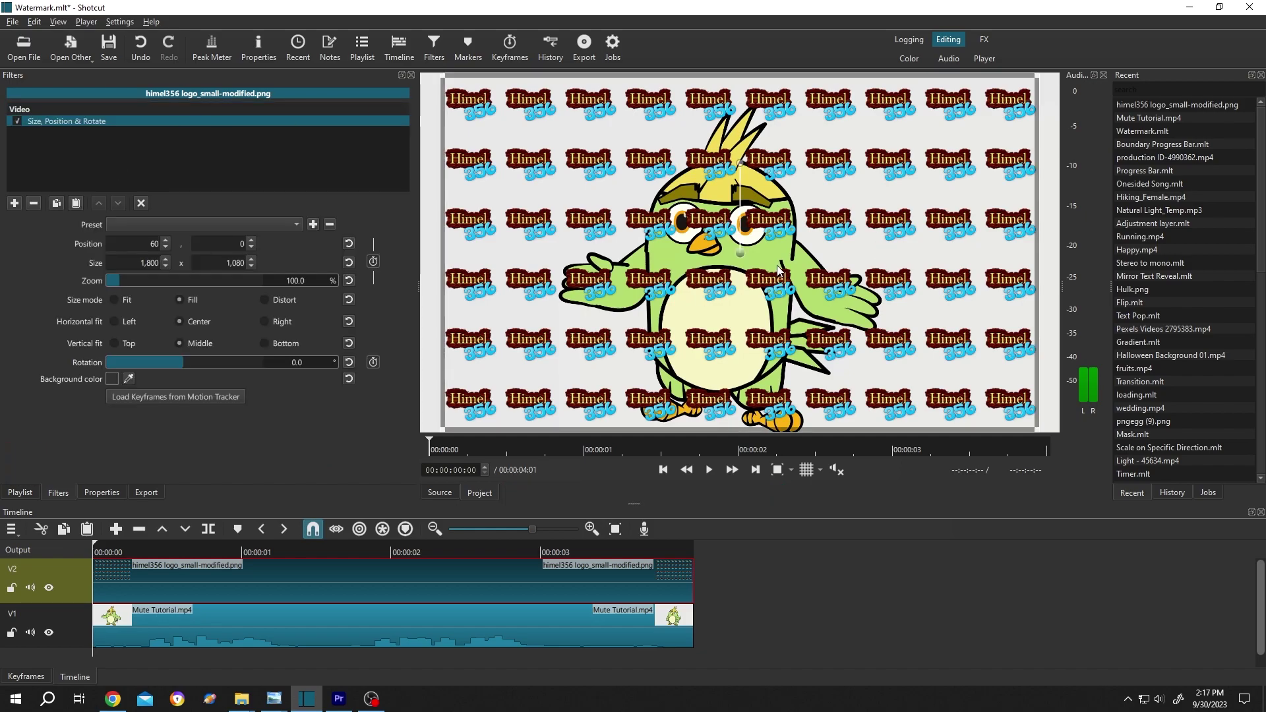
{"action": "double_click", "coordinate": [296, 281]}
{"action": "type", "text": "140"}
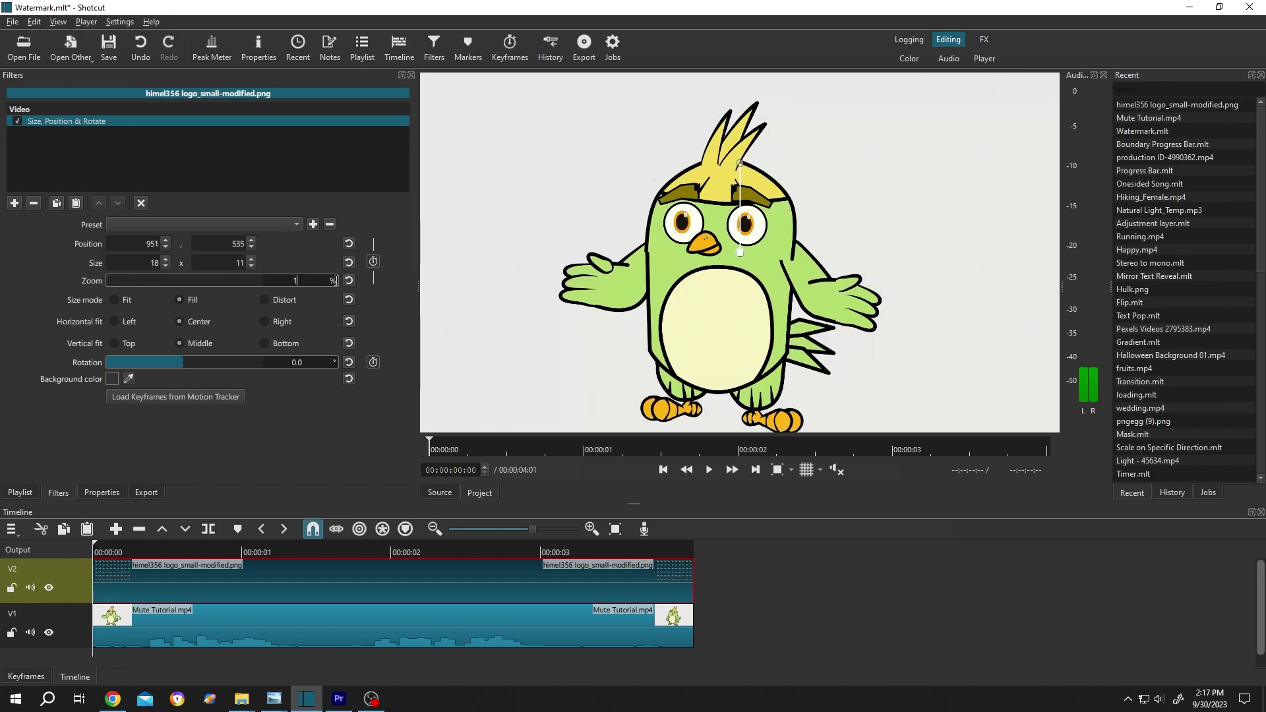
{"action": "key", "text": "Return"}
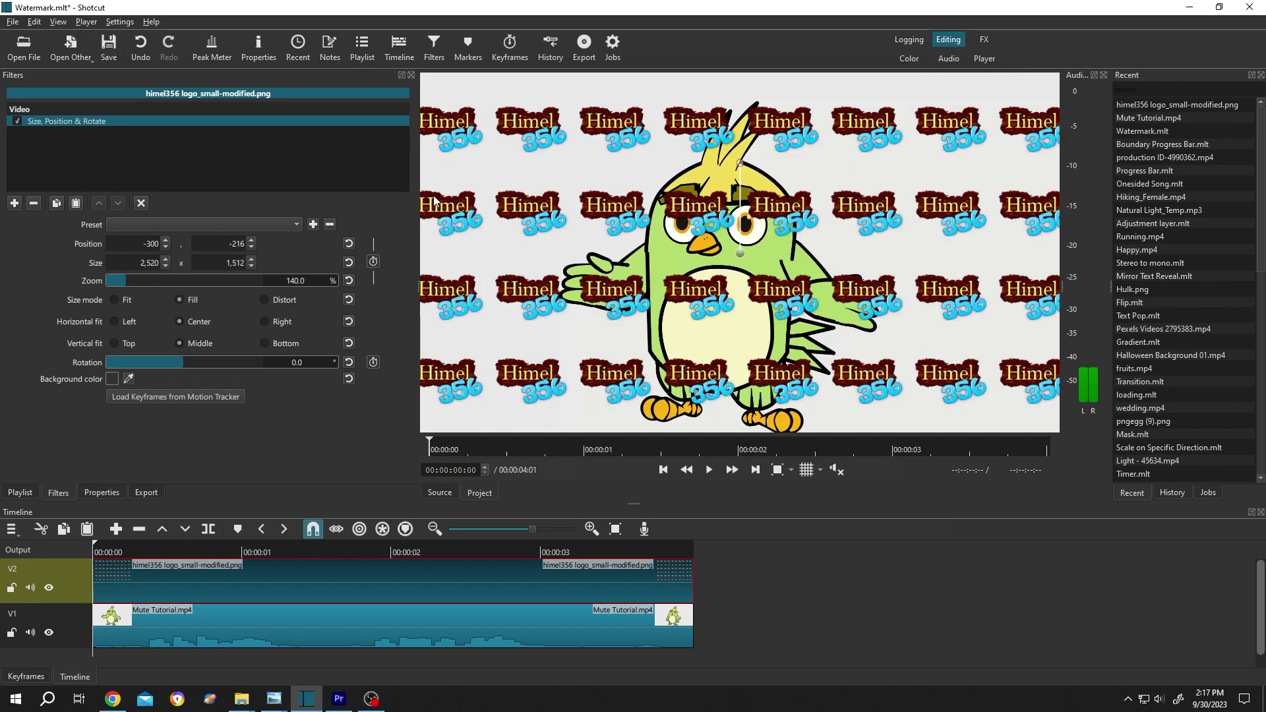
Step: Add an Opacity filter to the logo clip and lower its level to about 21%
{"action": "left_click", "coordinate": [15, 203]}
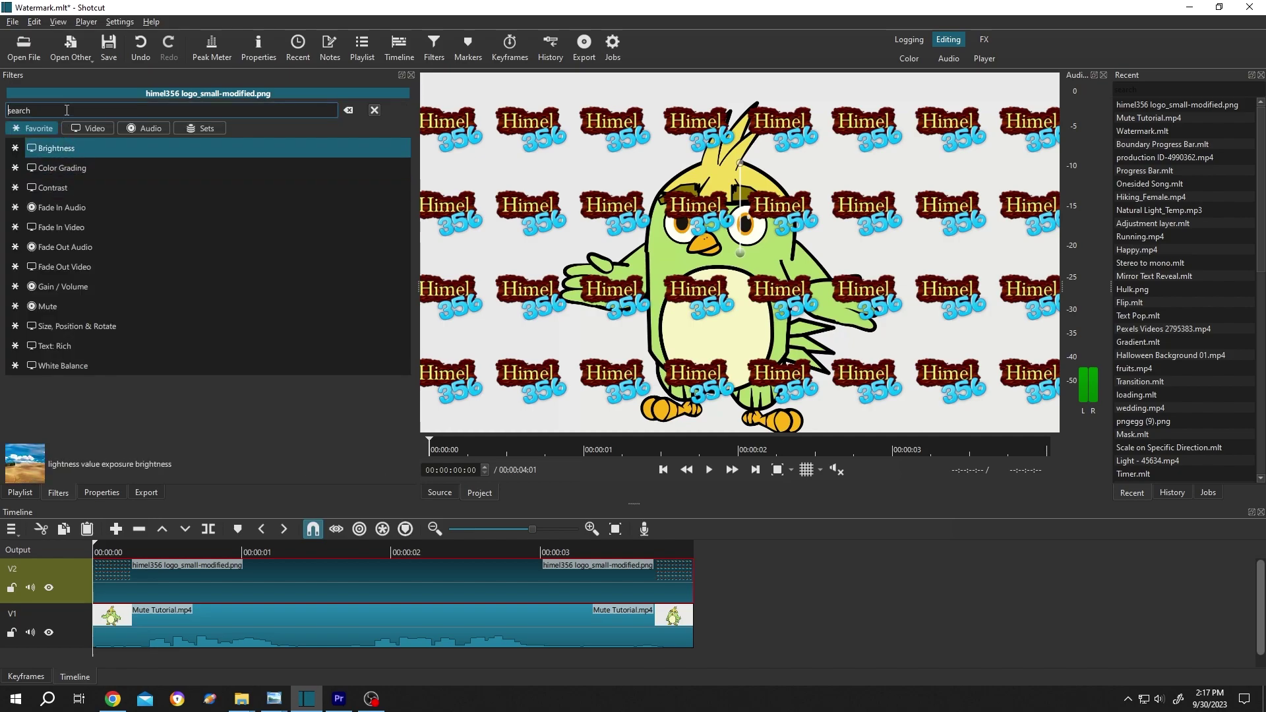
{"action": "type", "text": "opa"}
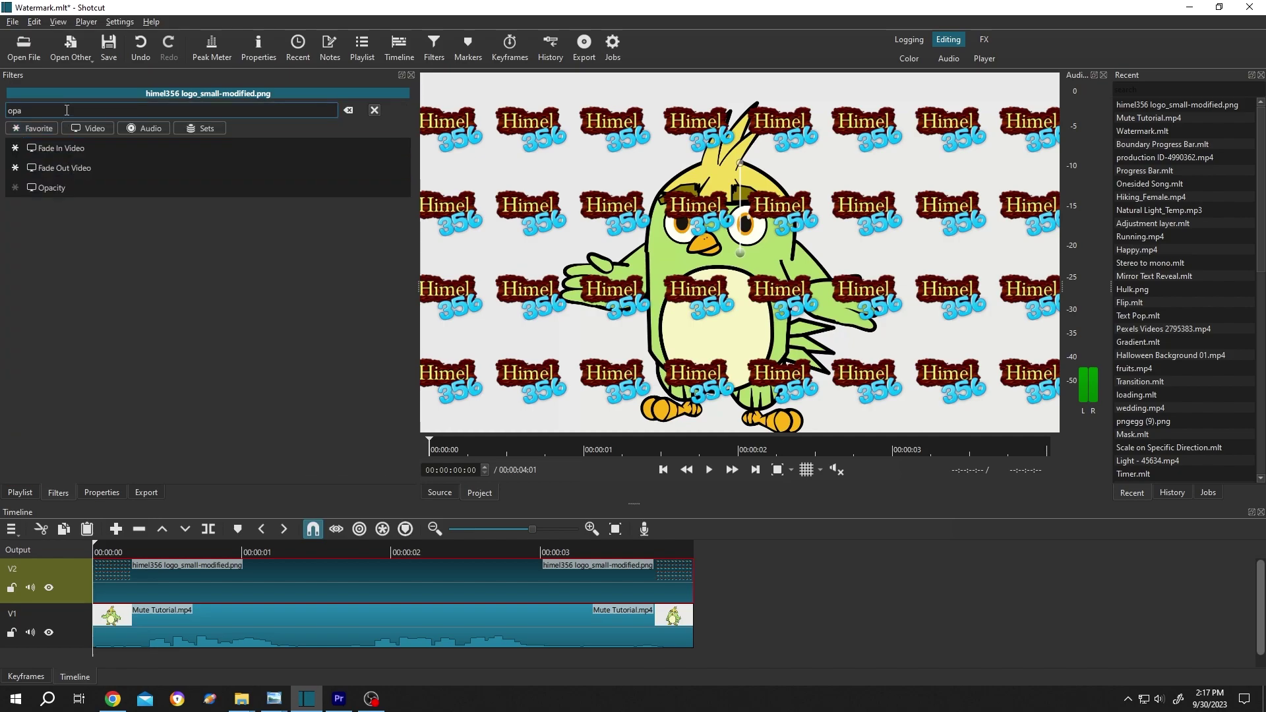
{"action": "double_click", "coordinate": [52, 187]}
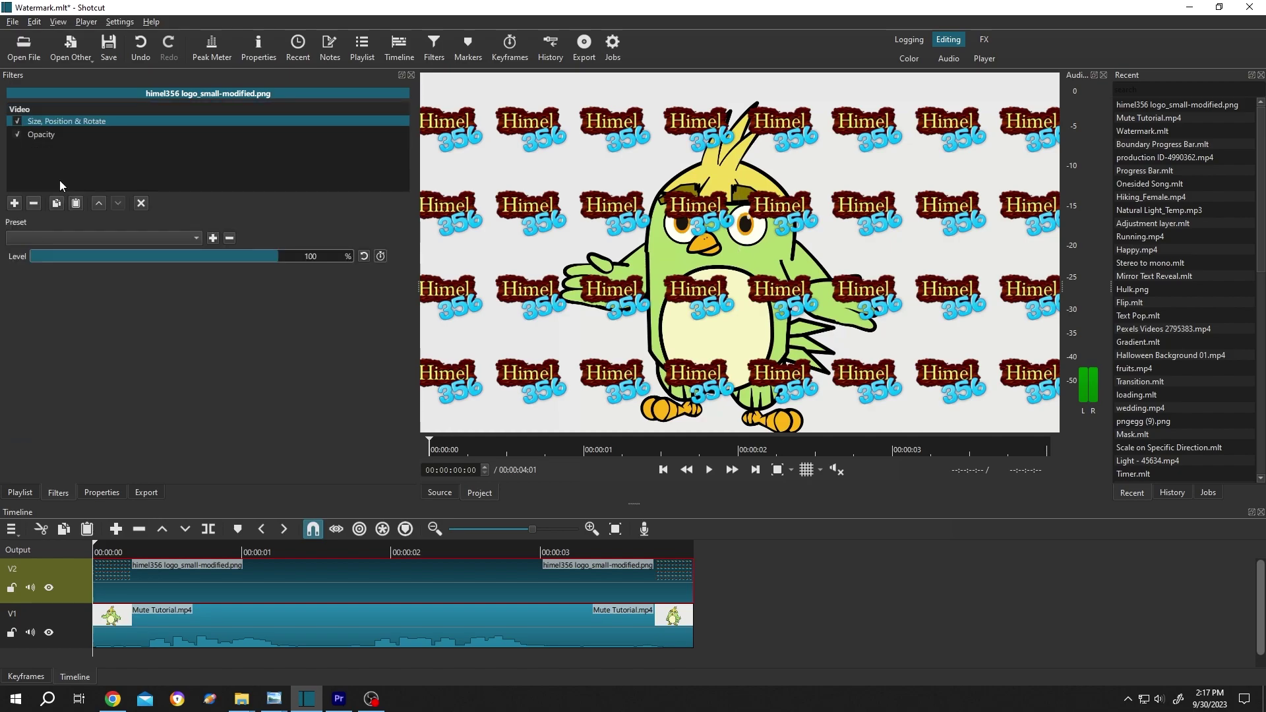
{"action": "left_click_drag", "start_coordinate": [276, 257], "coordinate": [112, 263]}
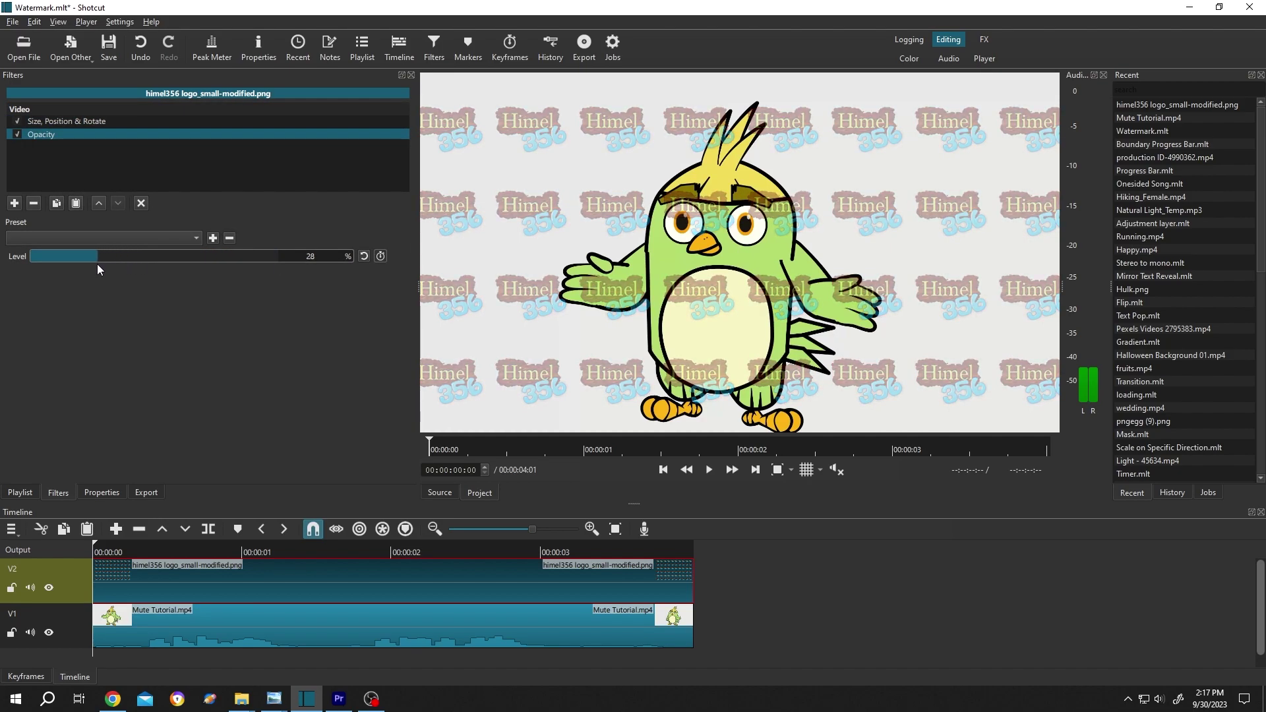